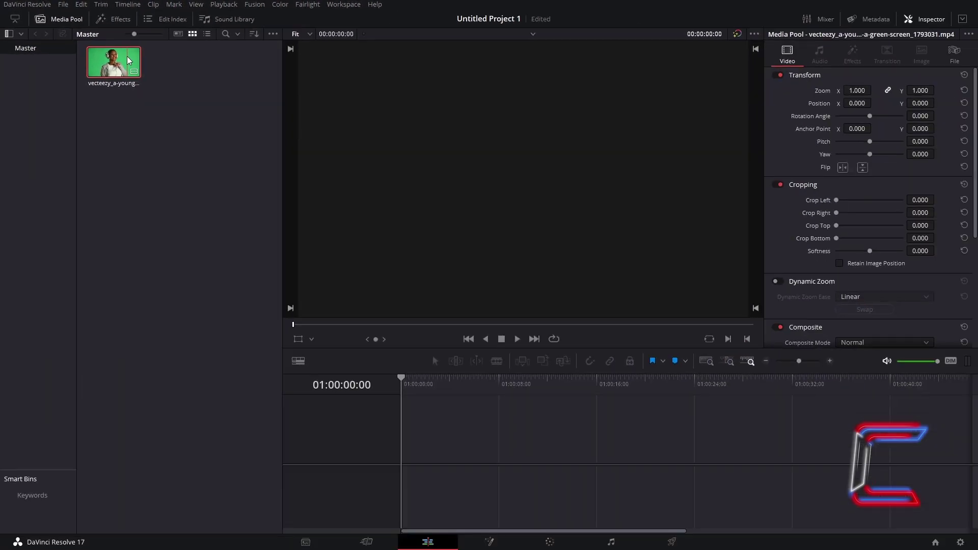
# Drop the green-screen clip from the Media Pool onto Video 1 of a new Timeline 1.
pyautogui.moveTo(203, 95); pyautogui.dragTo(651, 549)
pyautogui.moveTo(407, 439); pyautogui.dragTo(406, 439)
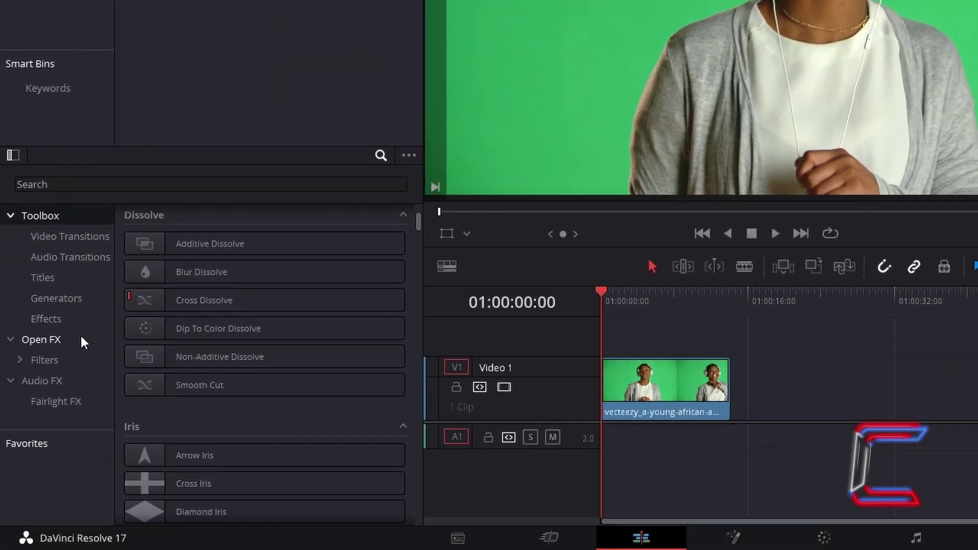
# Search Open FX for '3d keyer' and apply 3D Keyer to the Video 1 clip.
pyautogui.click(80, 338)
pyautogui.click(390, 183)
pyautogui.write('3d')
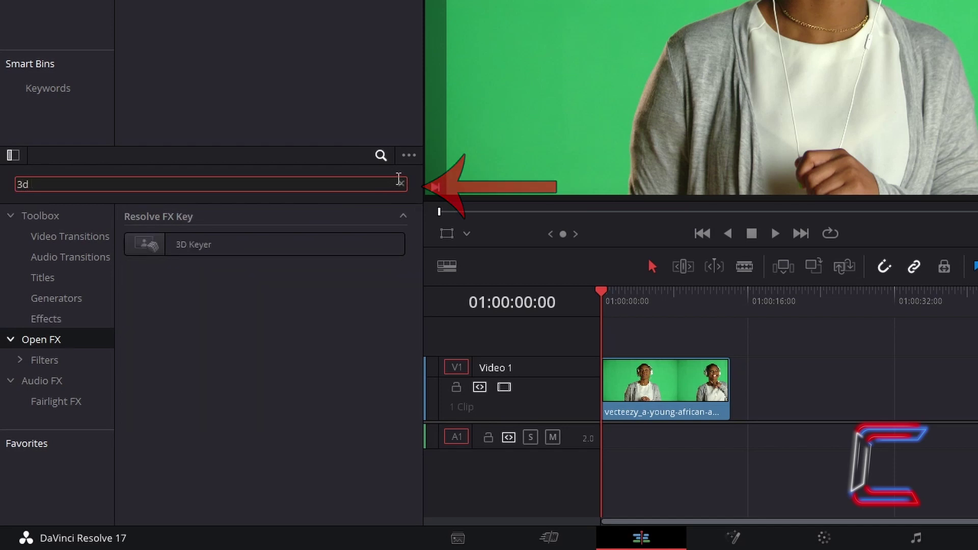
pyautogui.write(' keyer')
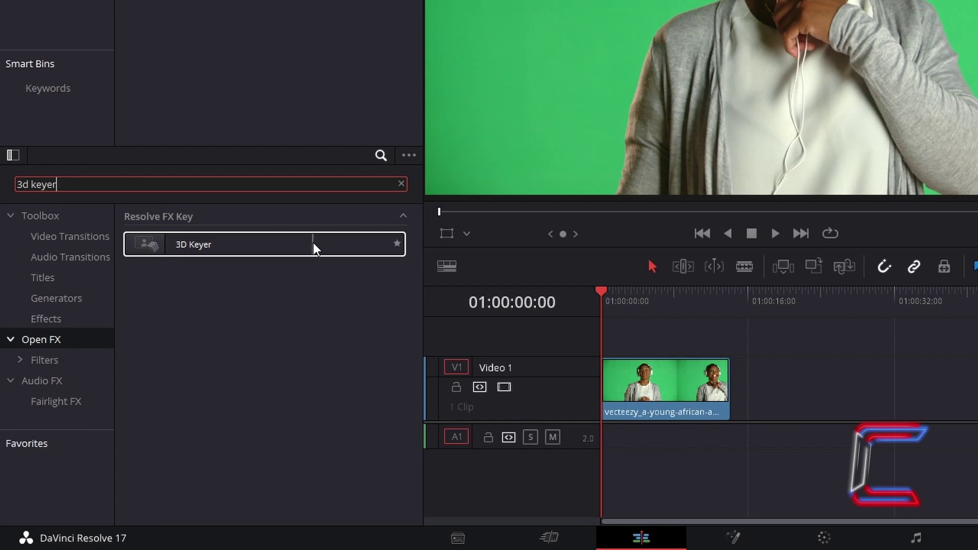
pyautogui.moveTo(313, 246); pyautogui.dragTo(655, 392)
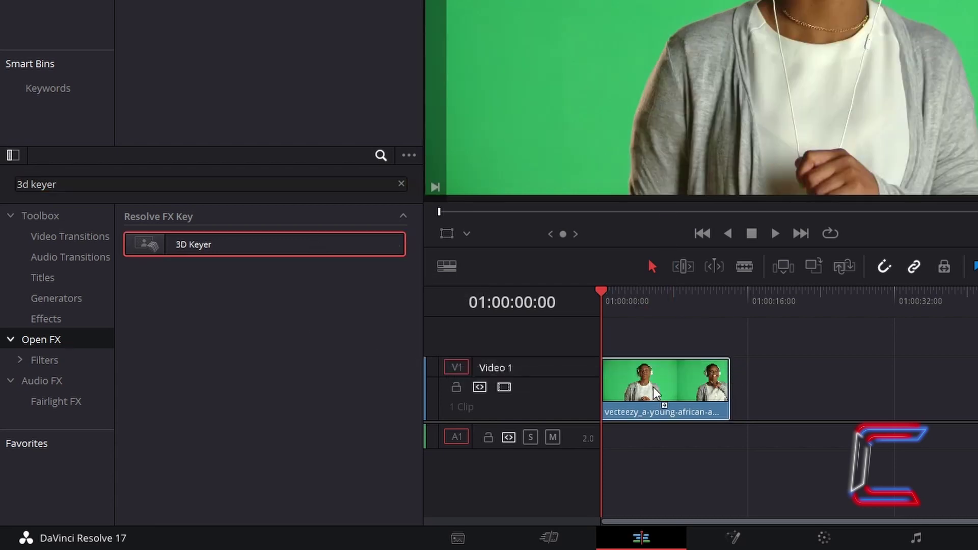
# Set the viewer overlay to Open FX Overlay, then deselect the timeline clip.
pyautogui.click(468, 234)
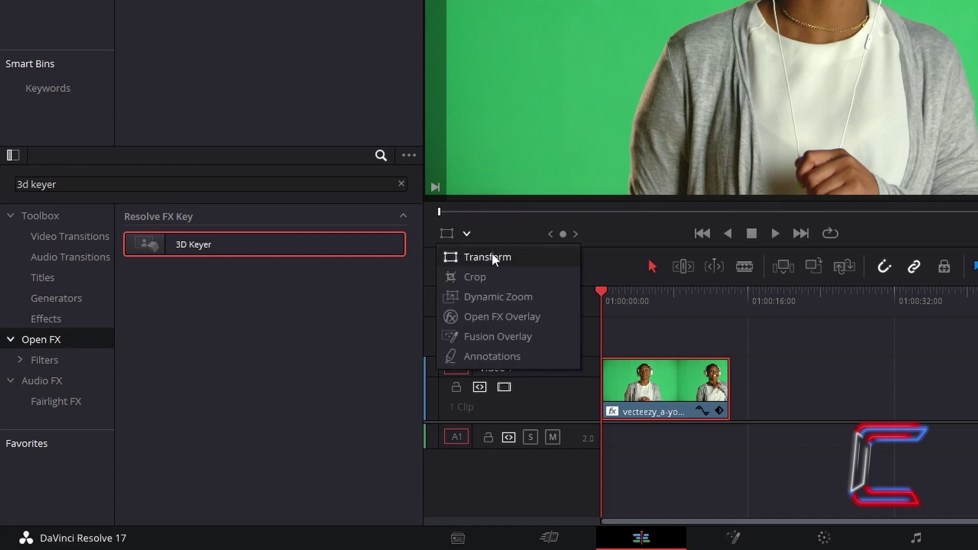
pyautogui.click(552, 321)
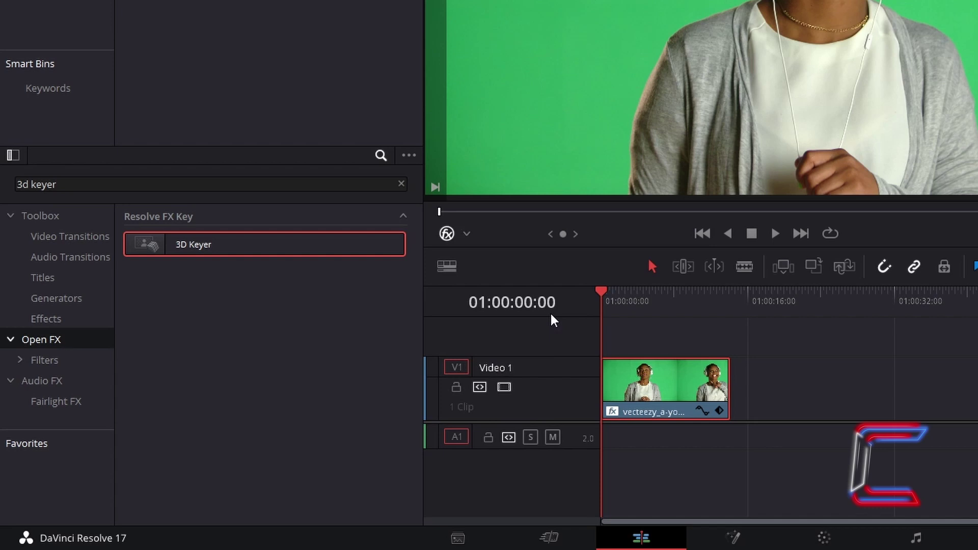
pyautogui.click(655, 393)
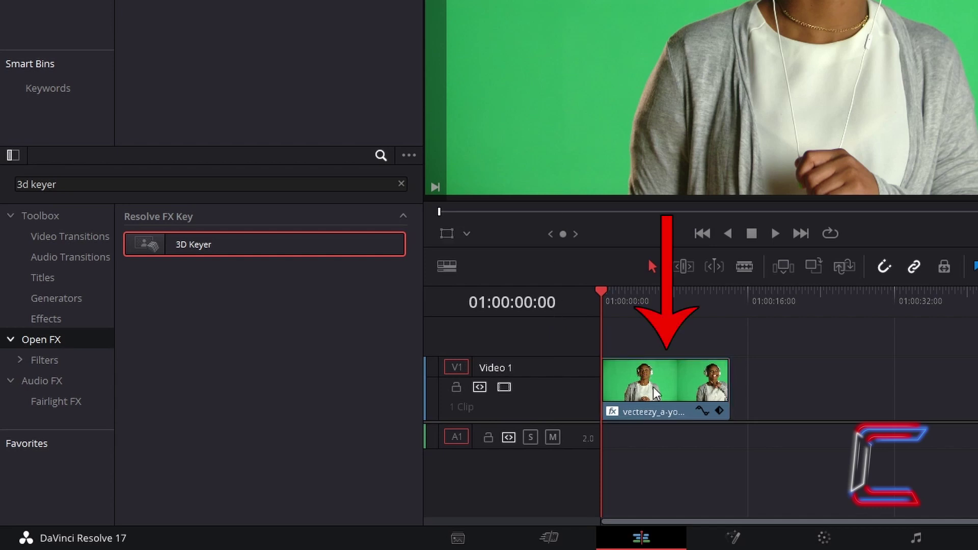
# In the Inspector's 3D Keyer, pick strokes over the green, then Add strokes over remaining green areas.
pyautogui.click(653, 388)
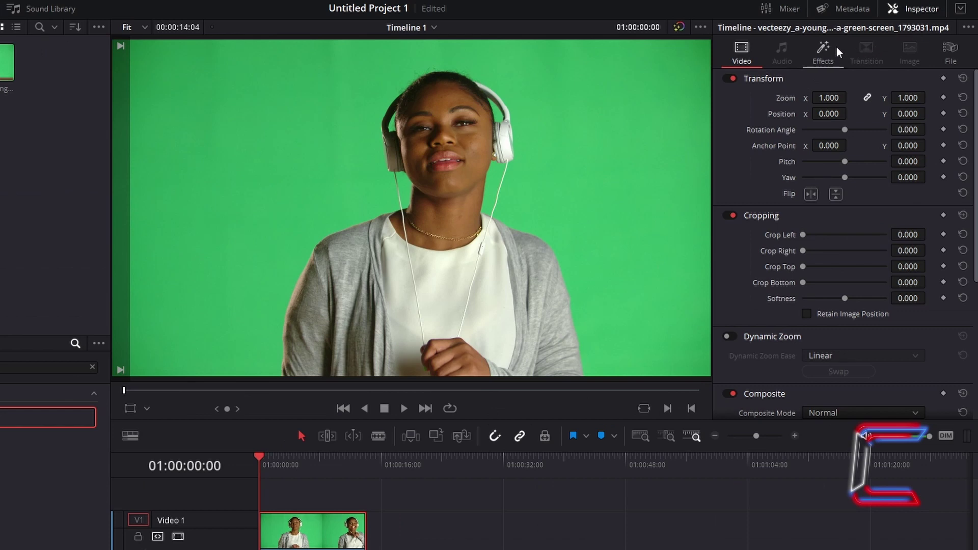
pyautogui.click(836, 47)
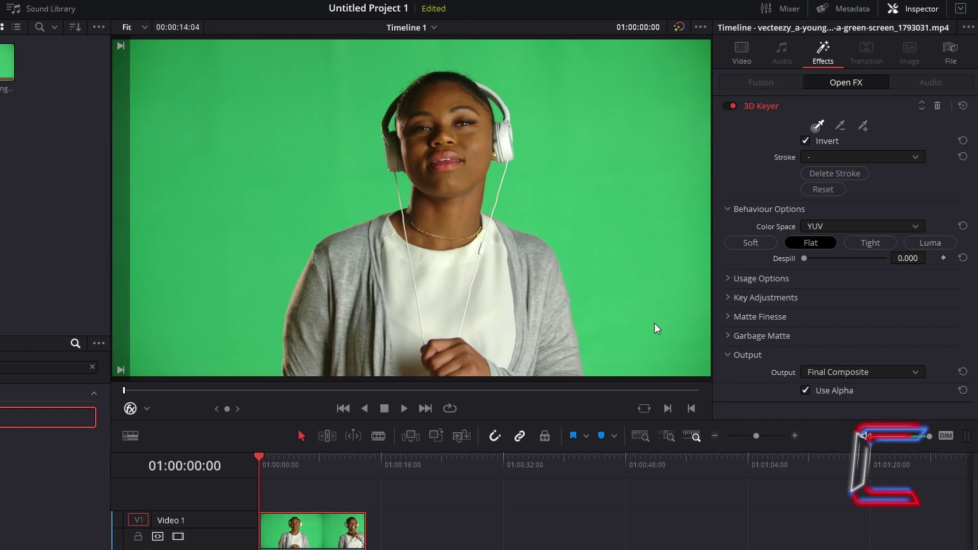
pyautogui.moveTo(655, 323)
pyautogui.mouseDown()
pyautogui.moveTo(632, 259)
pyautogui.moveTo(635, 191)
pyautogui.mouseUp()
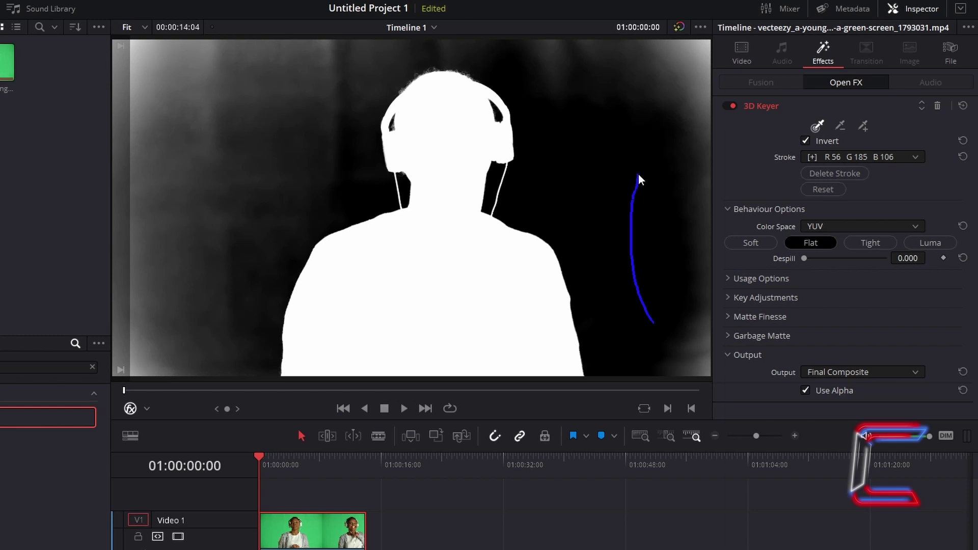
pyautogui.moveTo(638, 174); pyautogui.dragTo(638, 174)
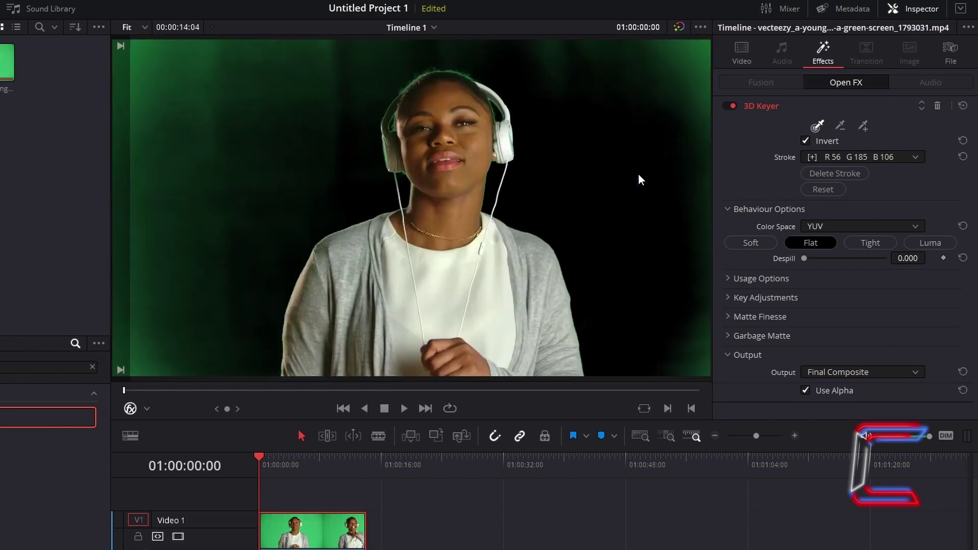
pyautogui.click(869, 129)
pyautogui.moveTo(695, 342)
pyautogui.mouseDown()
pyautogui.moveTo(687, 169)
pyautogui.moveTo(703, 56)
pyautogui.moveTo(715, 154)
pyautogui.moveTo(692, 295)
pyautogui.moveTo(582, 71)
pyautogui.moveTo(513, 37)
pyautogui.moveTo(440, 34)
pyautogui.moveTo(332, 70)
pyautogui.moveTo(186, 65)
pyautogui.moveTo(133, 46)
pyautogui.moveTo(124, 70)
pyautogui.moveTo(127, 262)
pyautogui.moveTo(105, 392)
pyautogui.mouseUp()
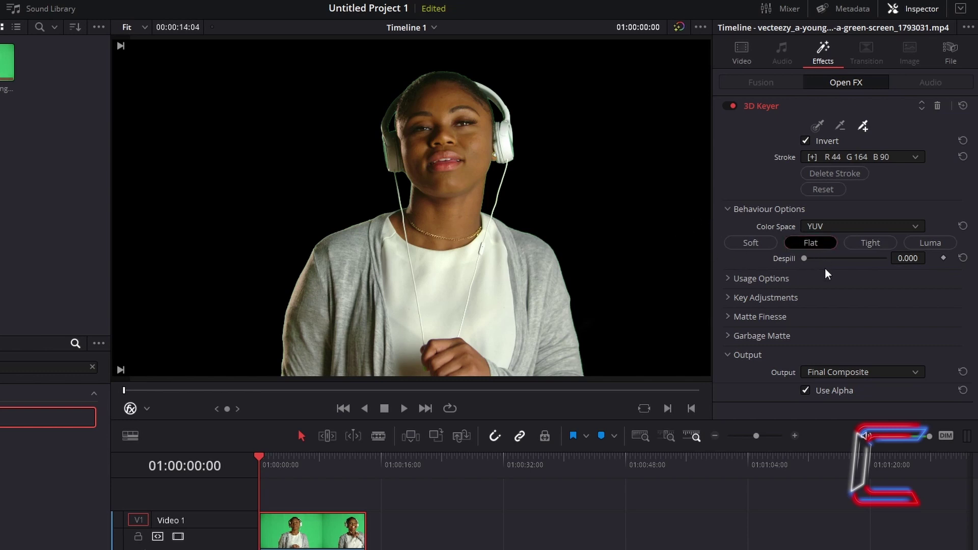
# Drag the 3D Keyer Despill slider up to 1.000.
pyautogui.moveTo(805, 259); pyautogui.dragTo(903, 267)
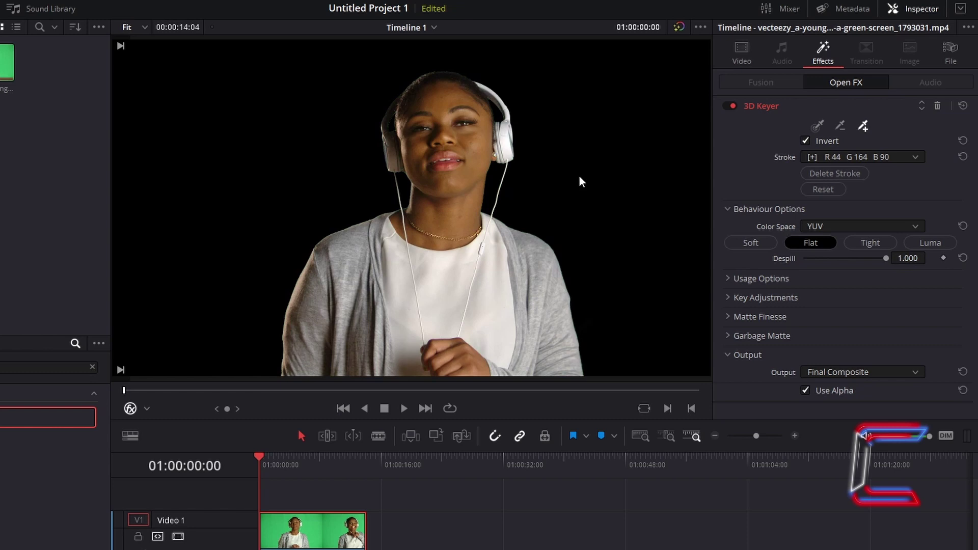
# Set the 3D Keyer Output to Alpha Highlight B/W and turn Invert off.
pyautogui.click(898, 377)
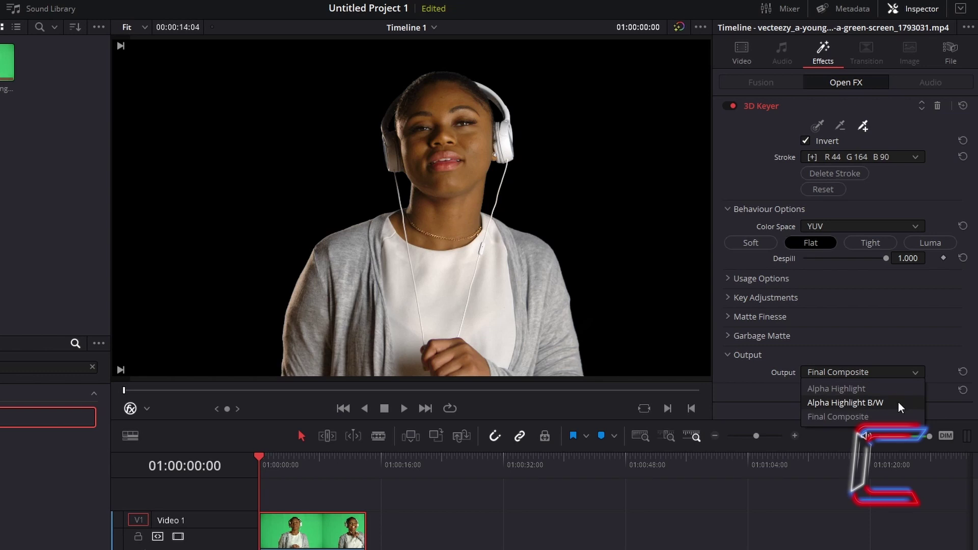
pyautogui.click(899, 404)
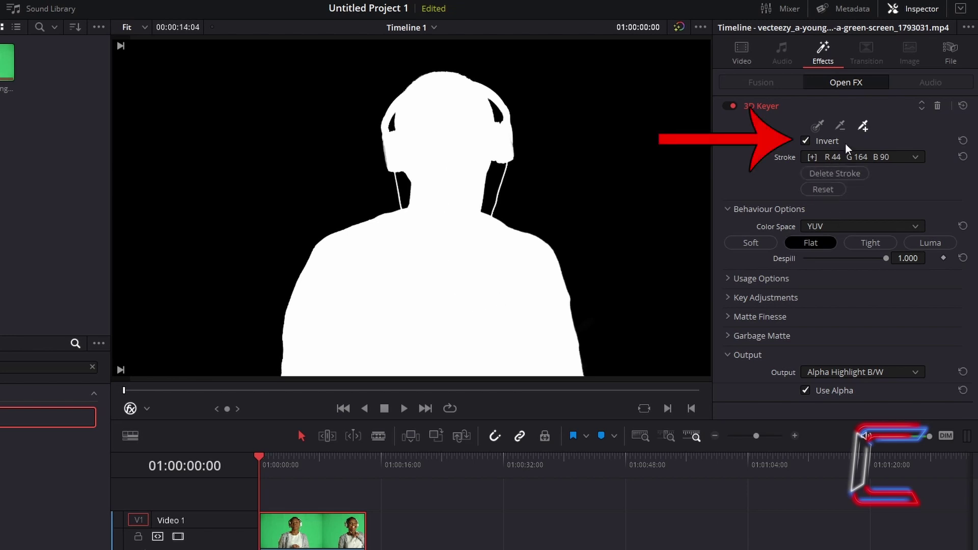
pyautogui.click(807, 142)
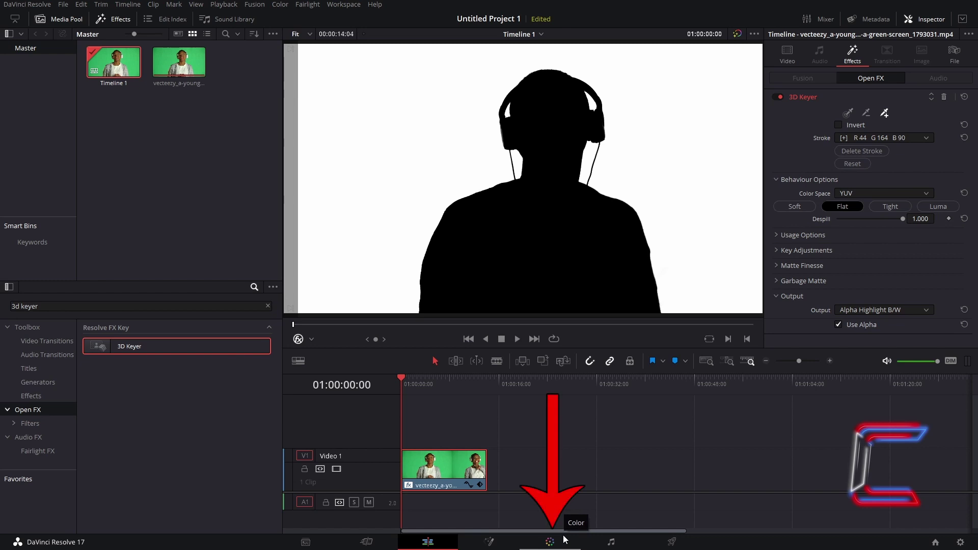
# On the Color page, sample the black silhouette with node 01's Qualifier eyedropper.
pyautogui.click(564, 539)
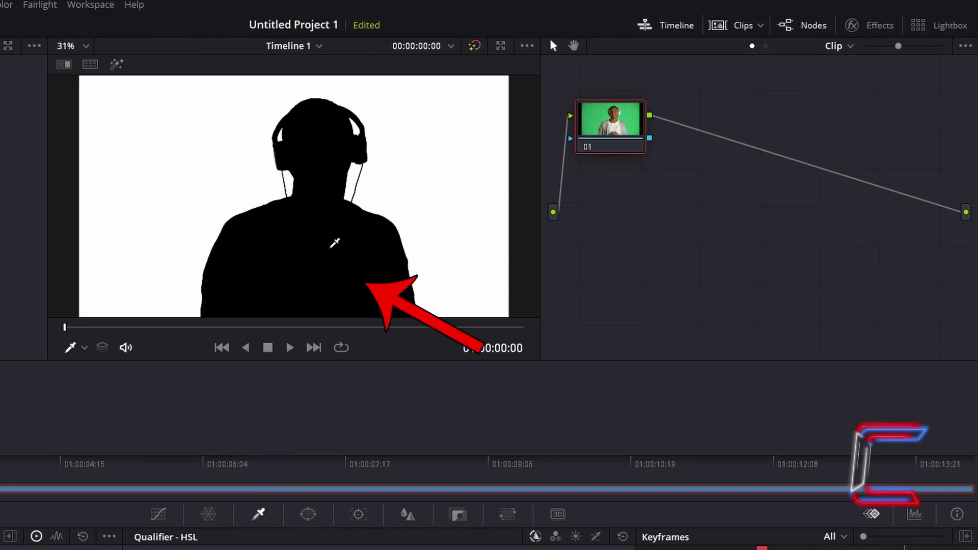
pyautogui.click(321, 255)
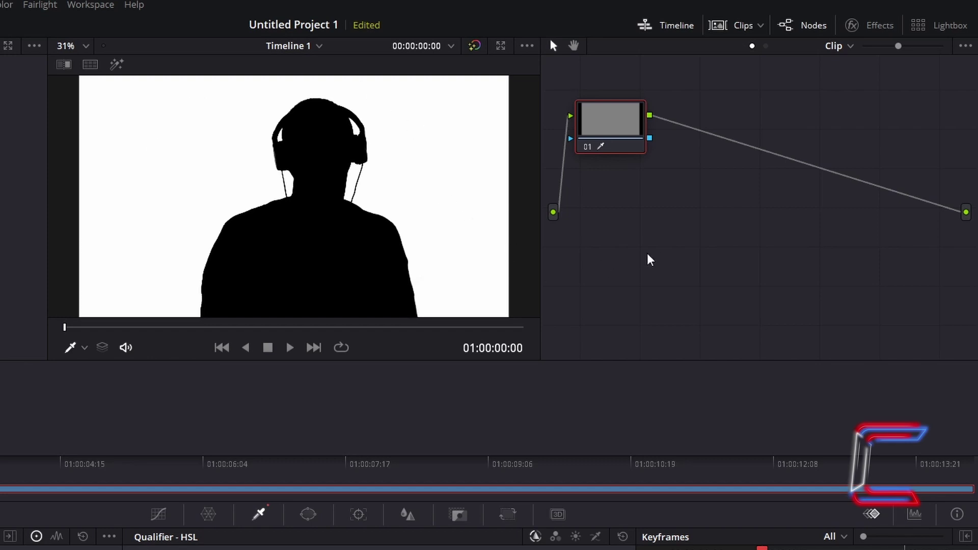
# Add an Alpha Output to the node graph and wire node 01's key output into it.
pyautogui.rightClick(706, 225)
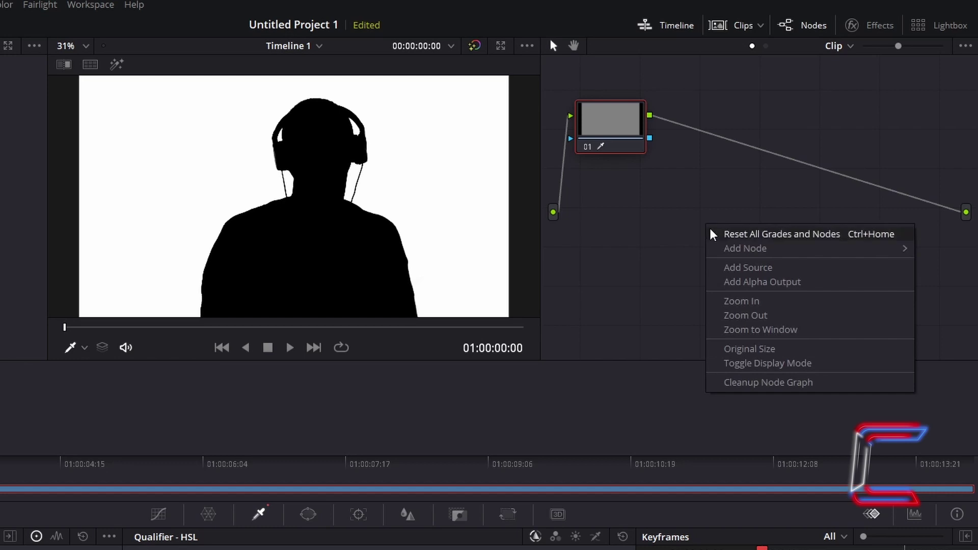
pyautogui.click(803, 283)
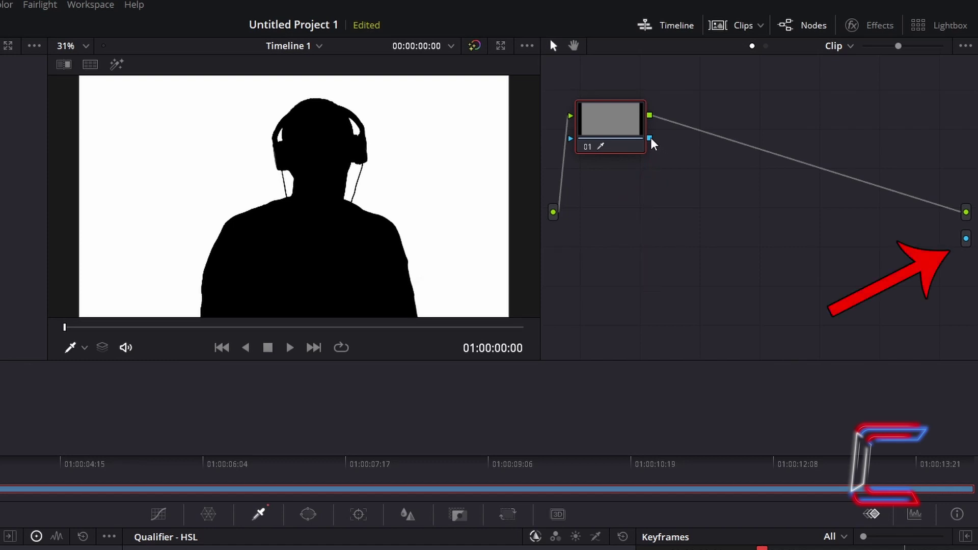
pyautogui.moveTo(650, 138); pyautogui.dragTo(966, 239)
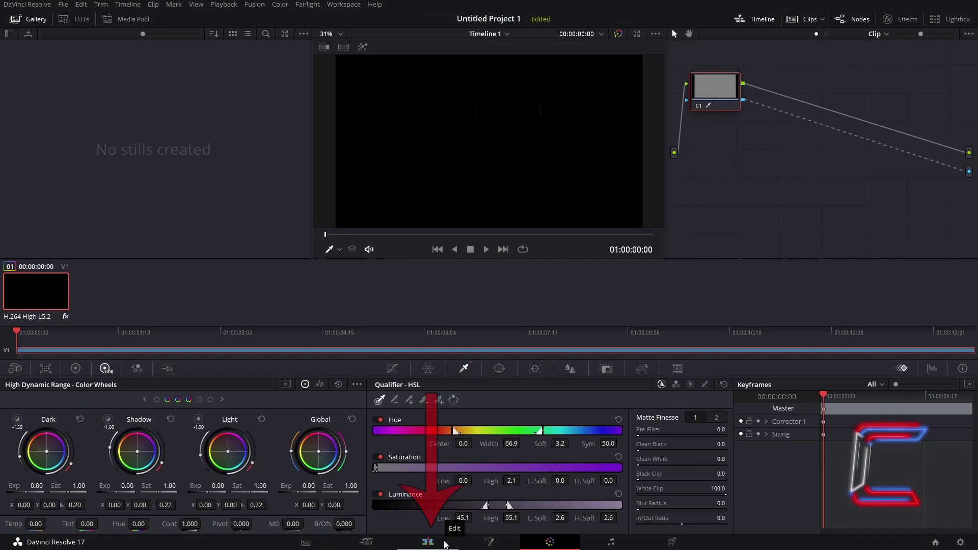
# On the Edit page, move the keyed clip from Video 1 up to Video 2.
pyautogui.click(445, 543)
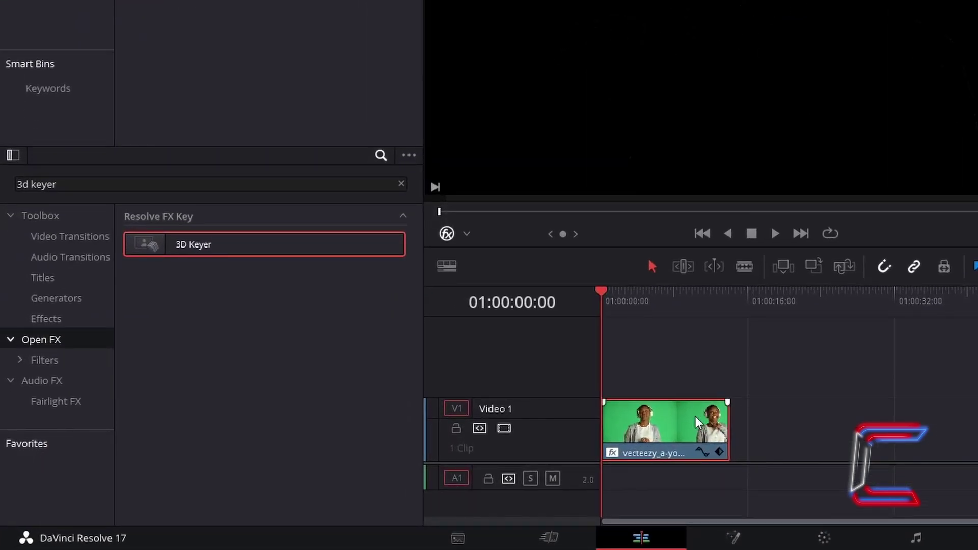
pyautogui.moveTo(696, 417); pyautogui.dragTo(699, 381)
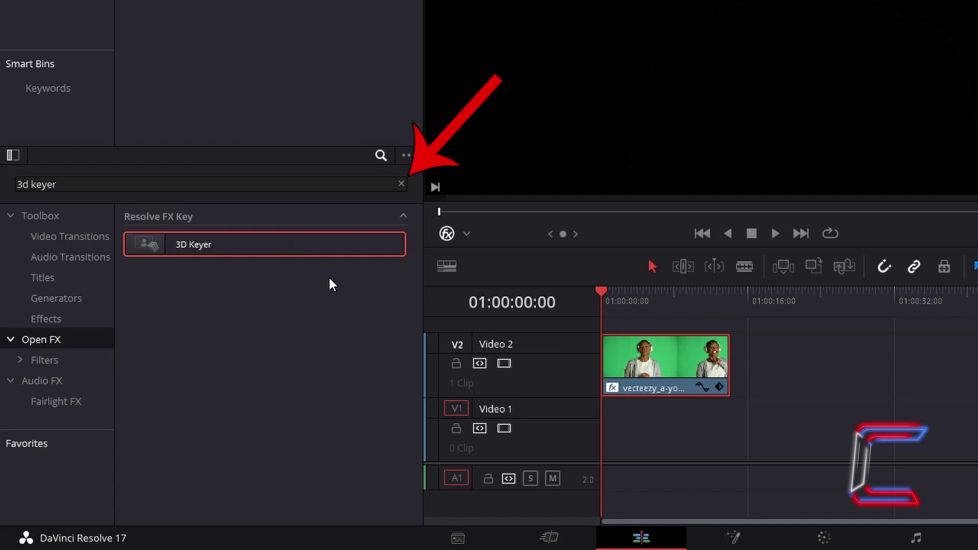
# Clear the search, drop a Solid Color generator on Video 1, and trim it to the keyed clip's length.
pyautogui.click(401, 184)
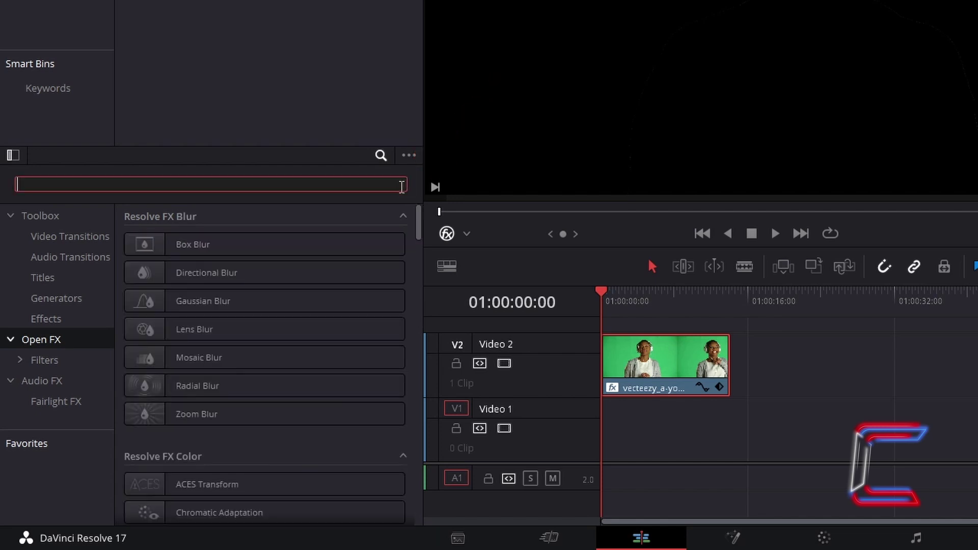
pyautogui.click(97, 305)
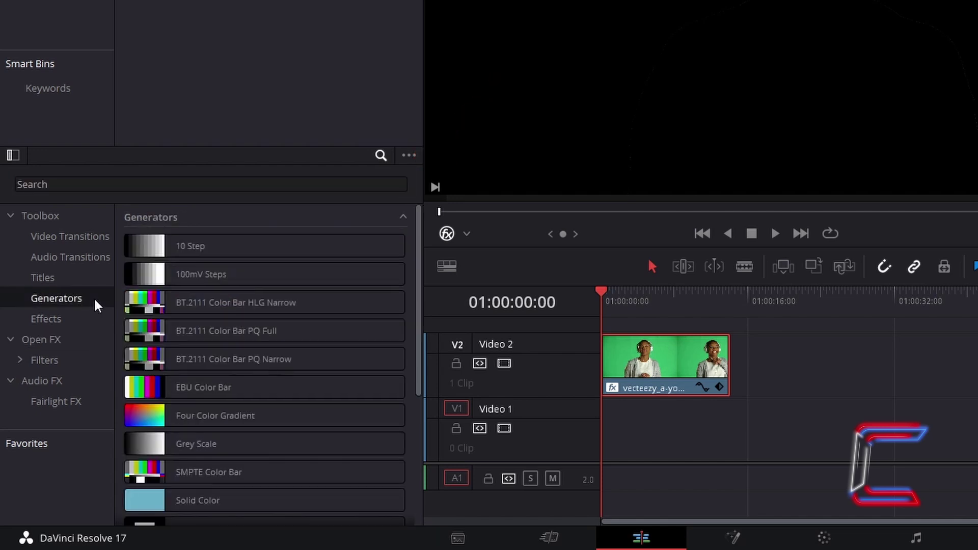
pyautogui.scroll(-5, 311, 382)
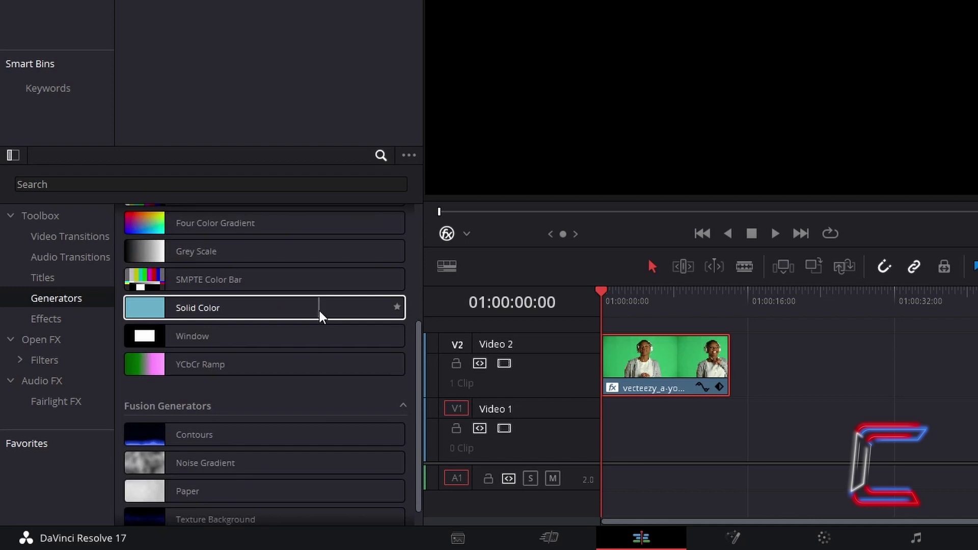
pyautogui.moveTo(321, 316); pyautogui.dragTo(609, 438)
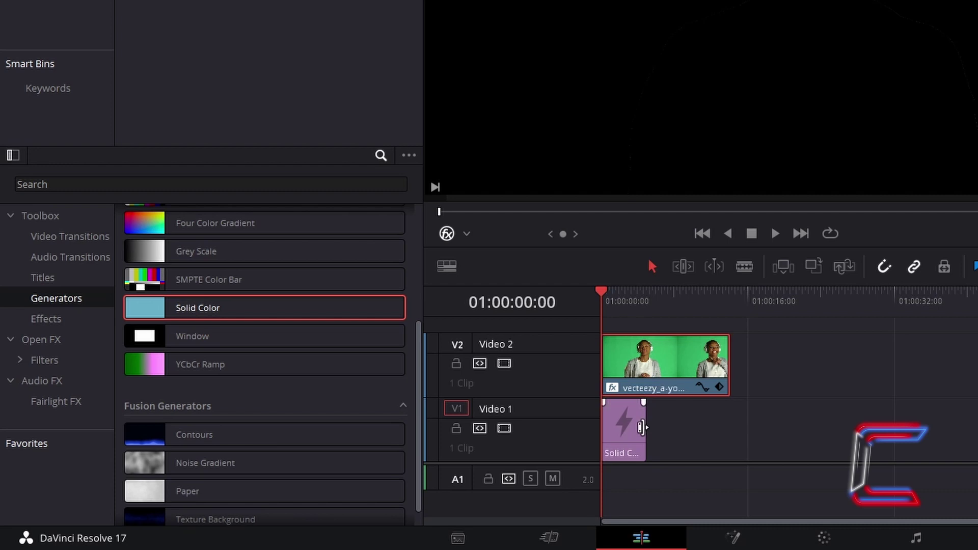
pyautogui.moveTo(642, 428); pyautogui.dragTo(725, 429)
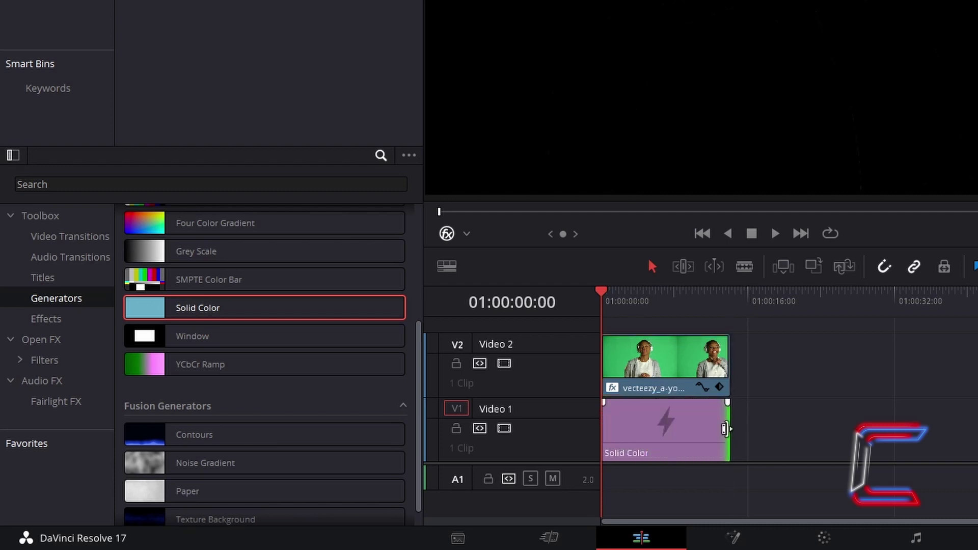
pyautogui.click(641, 432)
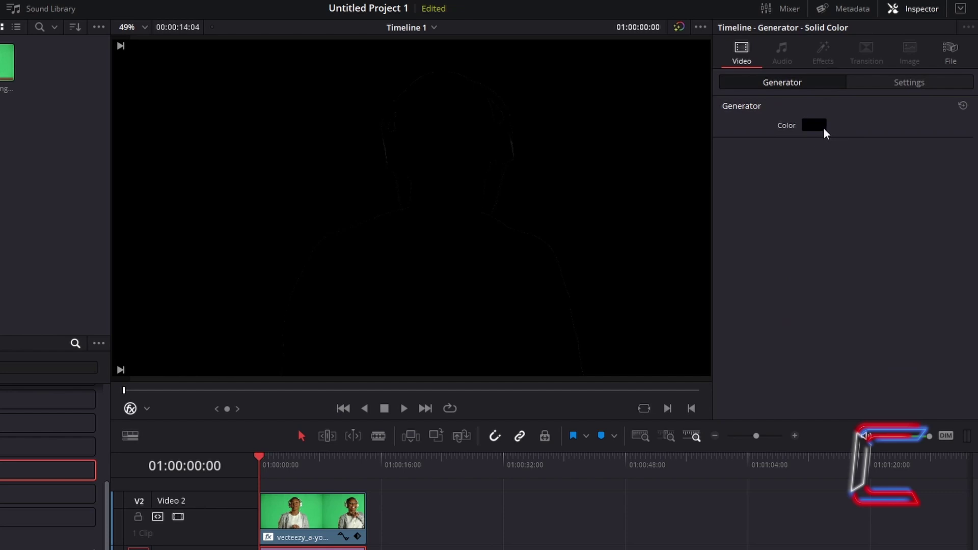
# Change the Solid Color background from black to light blue #29adff.
pyautogui.click(818, 125)
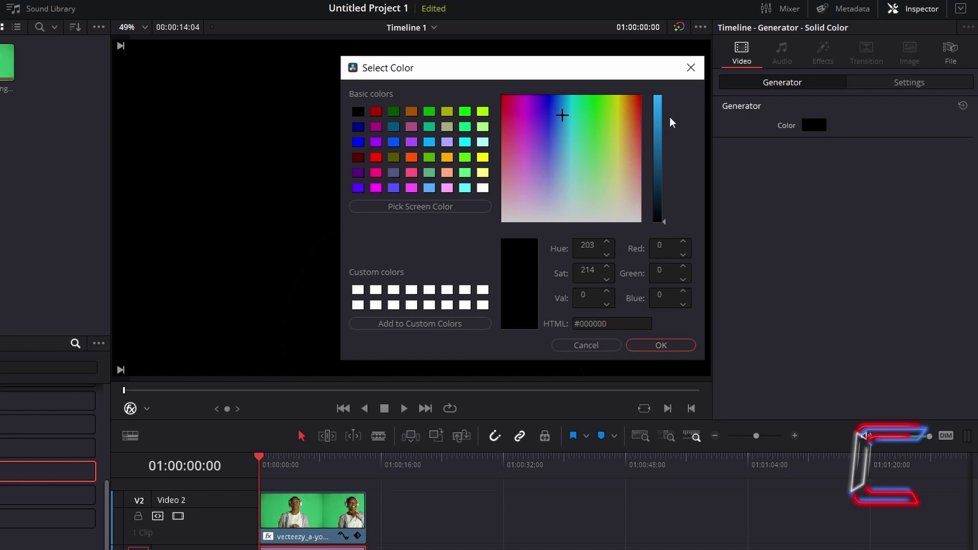
pyautogui.moveTo(665, 221); pyautogui.dragTo(676, 73)
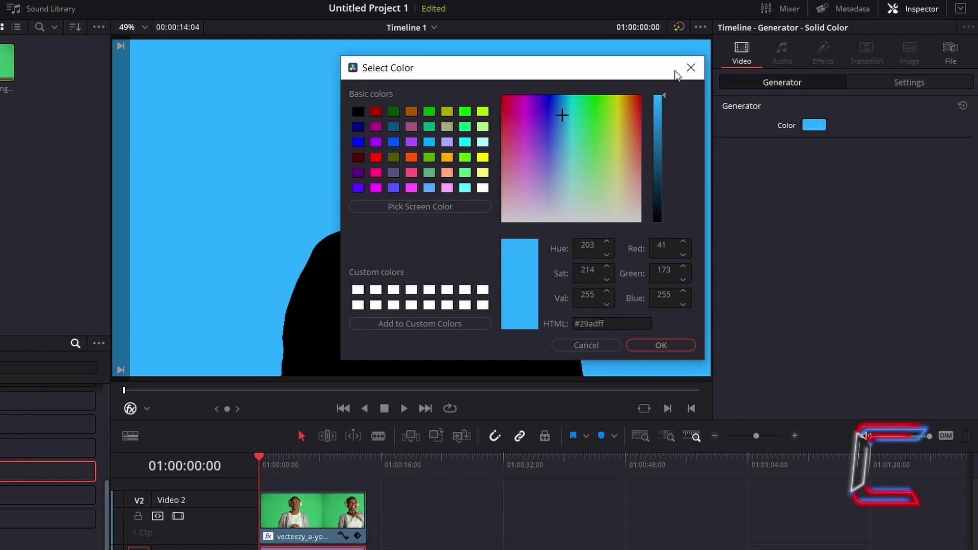
pyautogui.click(674, 344)
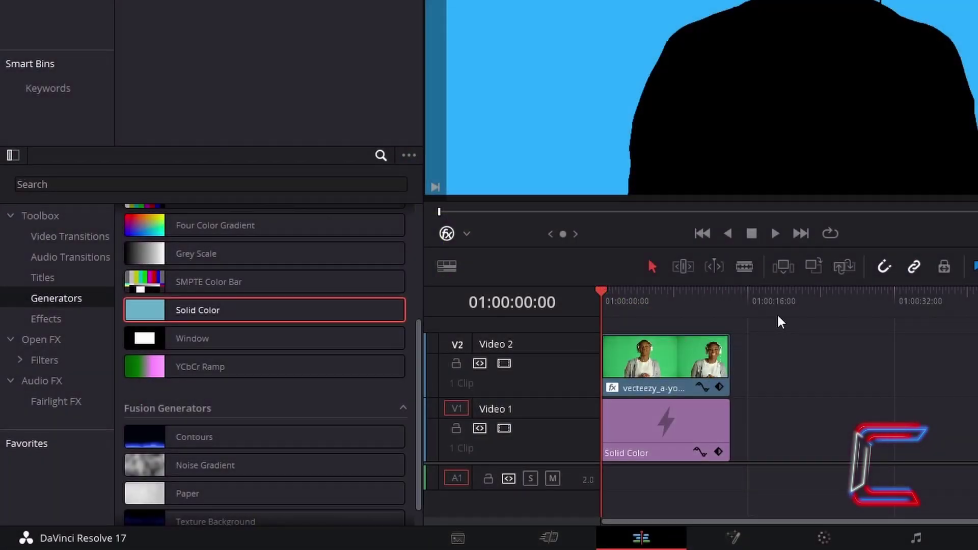
# Turn on Invert in the green-screen clip's 3D Keyer so the subject shows blue on black.
pyautogui.click(680, 350)
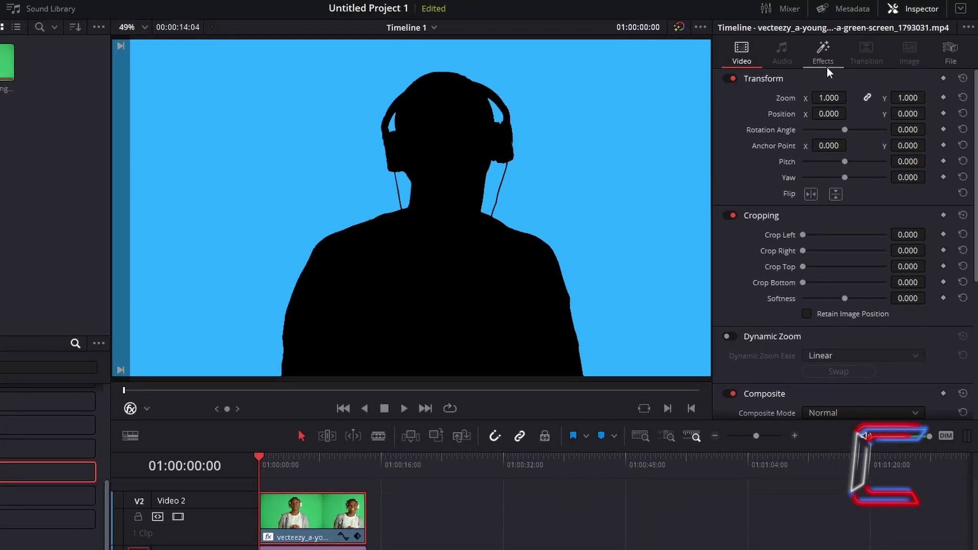
pyautogui.click(824, 56)
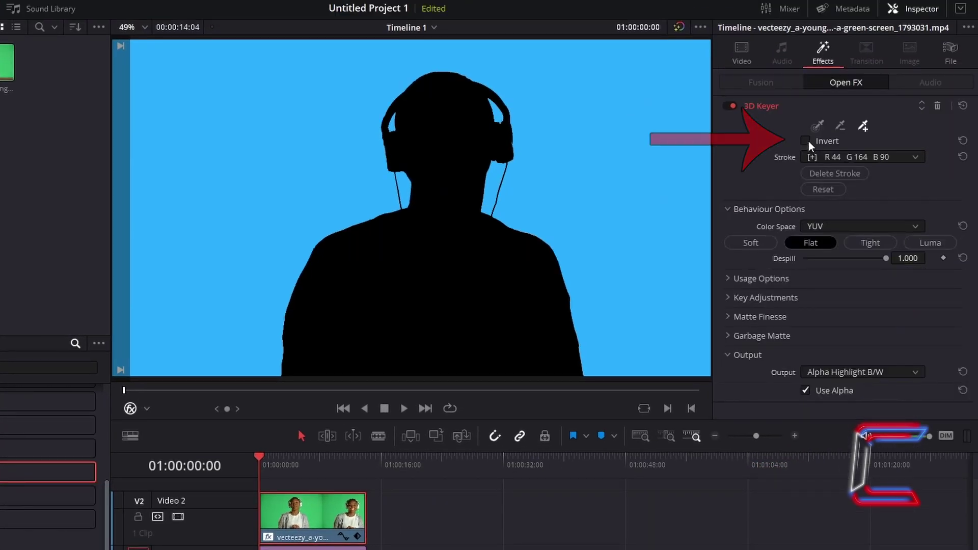
pyautogui.click(805, 141)
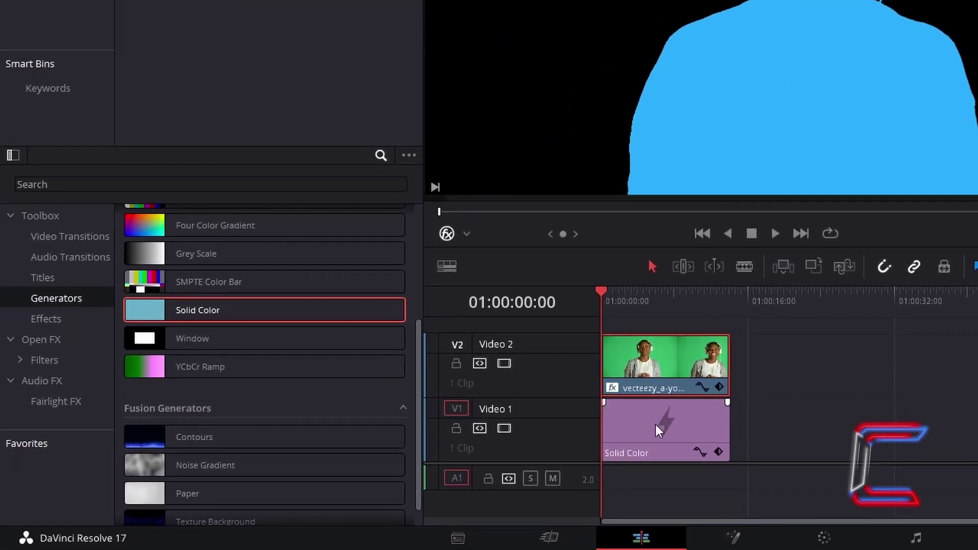
# Set the Solid Color clip's colour to yellow #ffff00 to make the silhouette yellow.
pyautogui.click(656, 424)
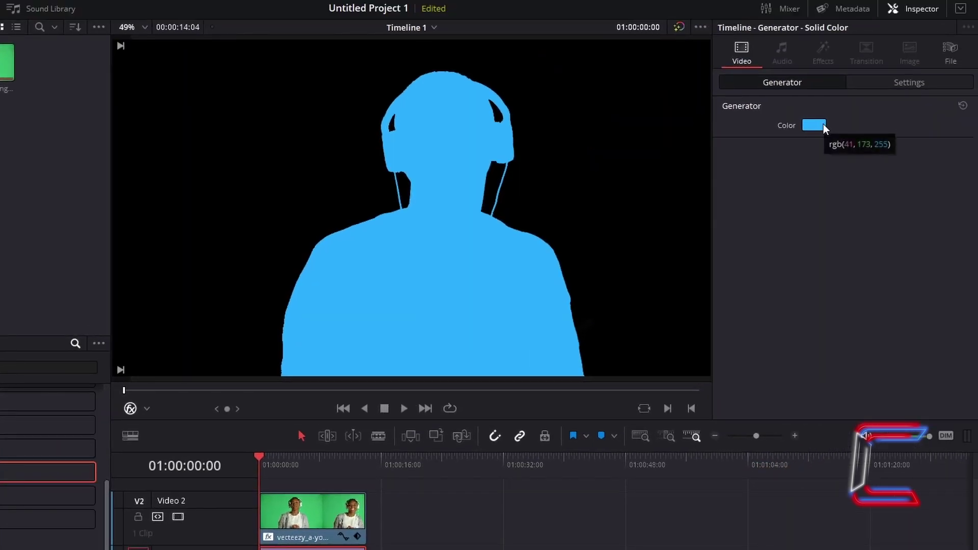
pyautogui.click(824, 123)
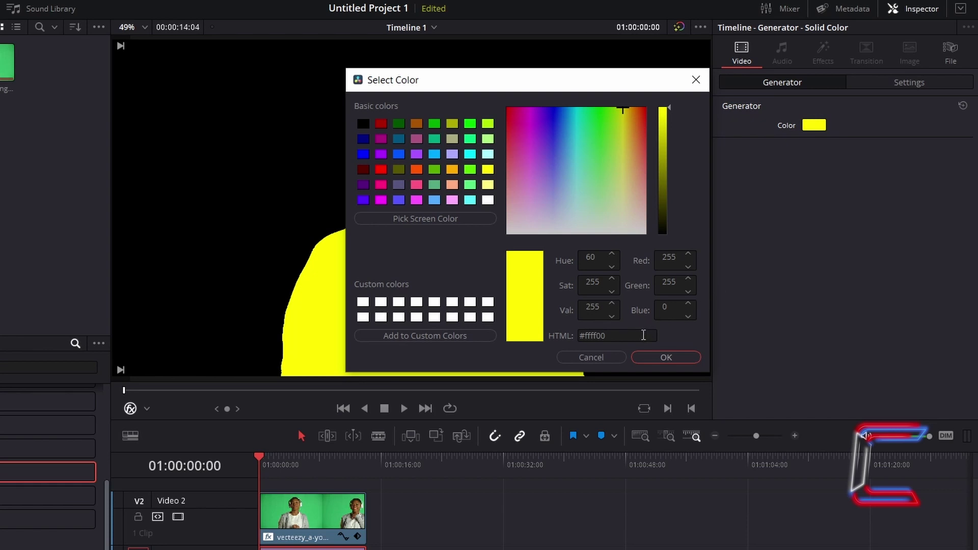
pyautogui.click(688, 361)
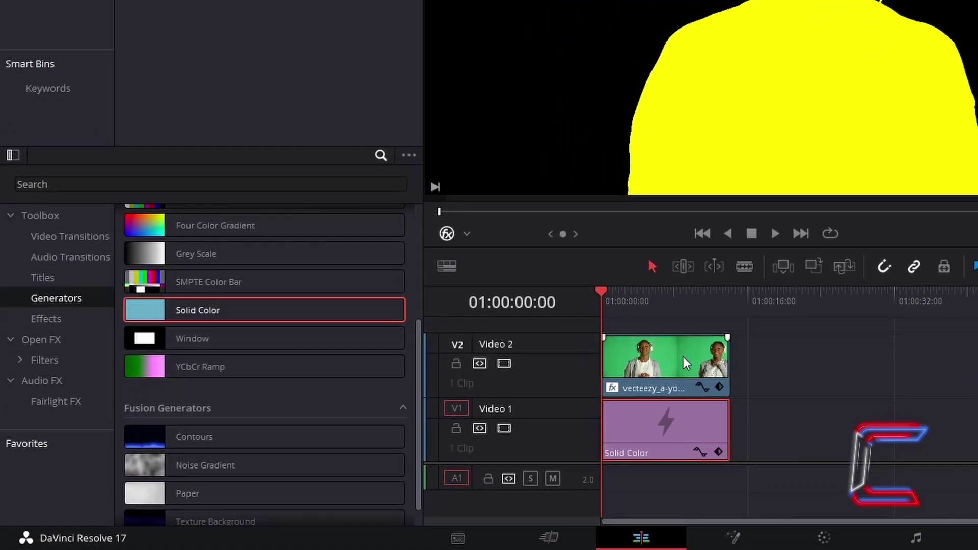
# Merge the green-screen clip and yellow solid into a new compound clip named Compound Clip 1.
pyautogui.keyDown('ctrl'); pyautogui.click(684, 357); pyautogui.keyUp('ctrl')
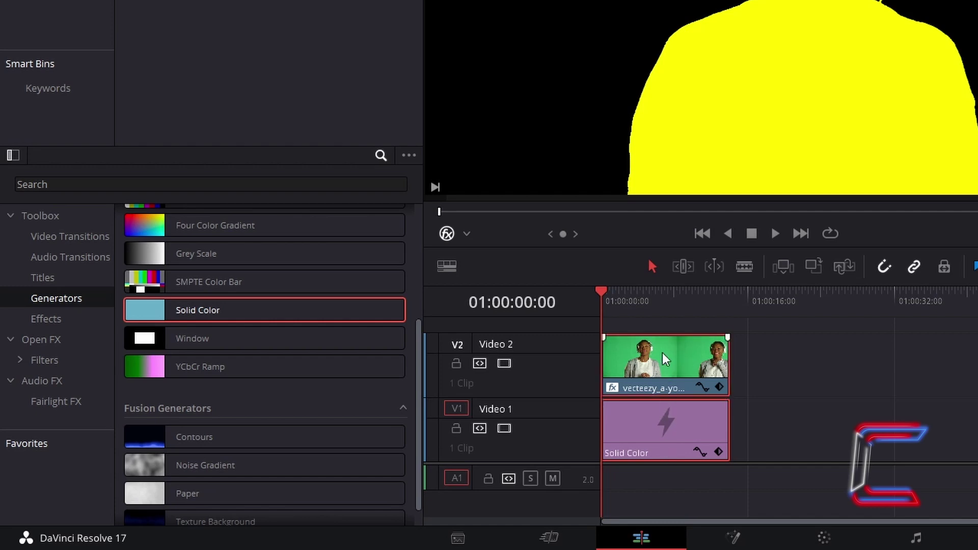
pyautogui.rightClick(673, 350)
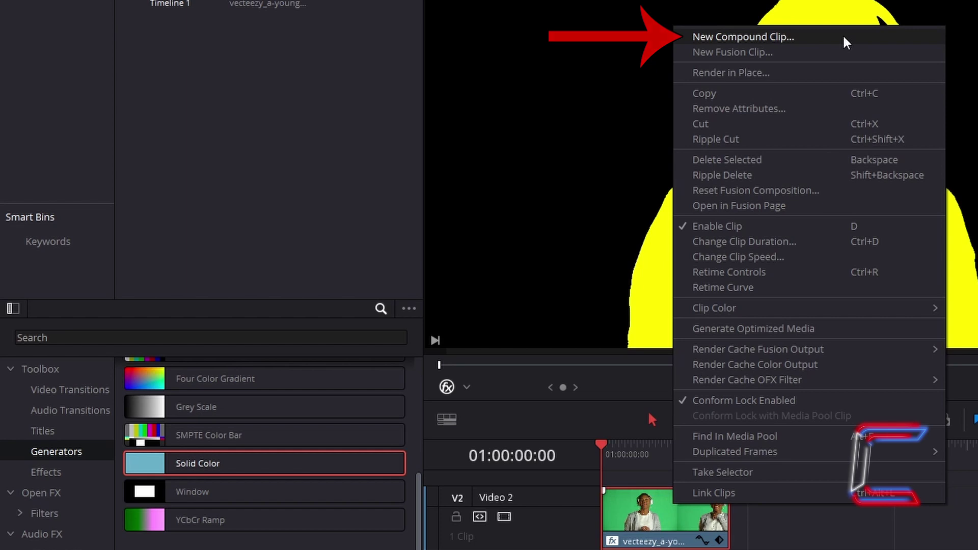
pyautogui.click(787, 38)
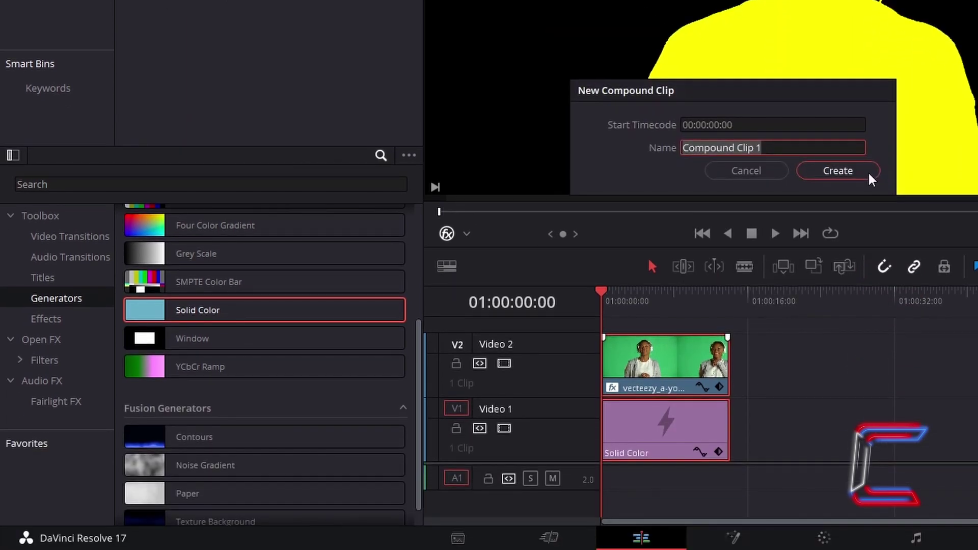
pyautogui.click(868, 172)
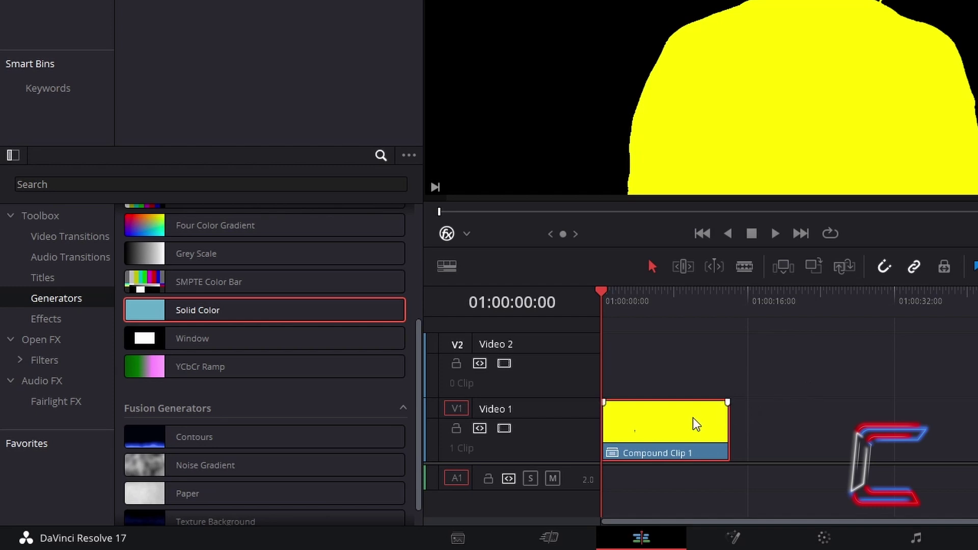
# Move Compound Clip 1 to V2 and add a burgundy #4b0223 Solid Color on V1.
pyautogui.moveTo(681, 422); pyautogui.dragTo(672, 371)
pyautogui.moveTo(301, 308); pyautogui.dragTo(719, 445)
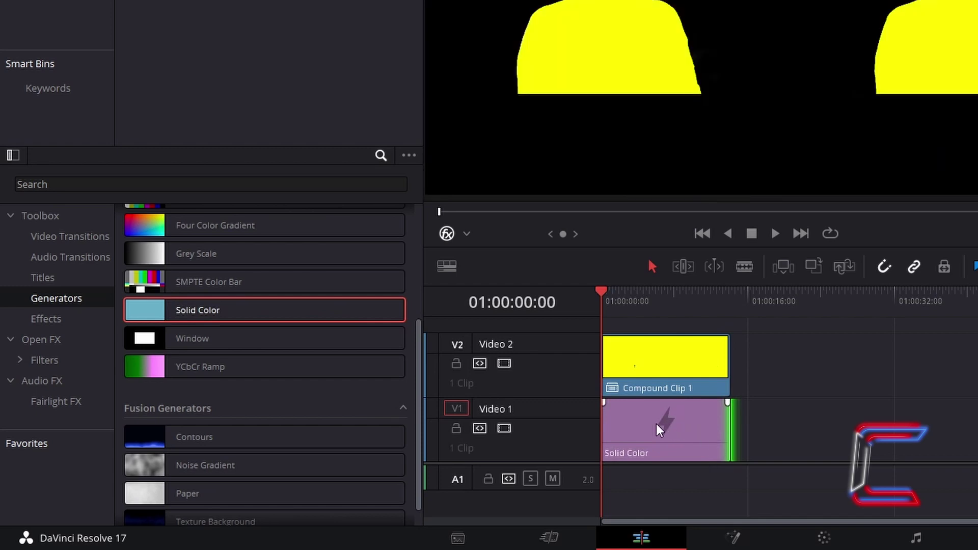
pyautogui.click(660, 428)
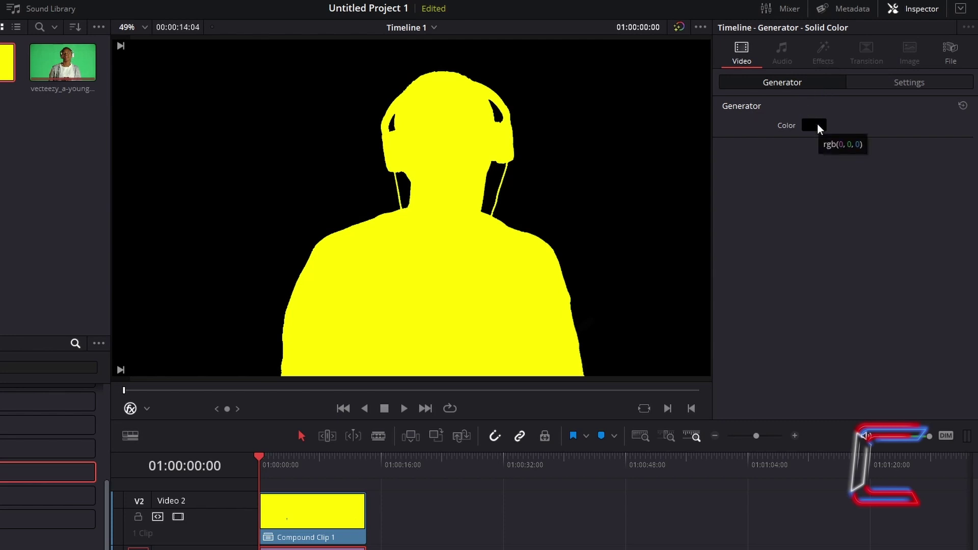
pyautogui.click(815, 125)
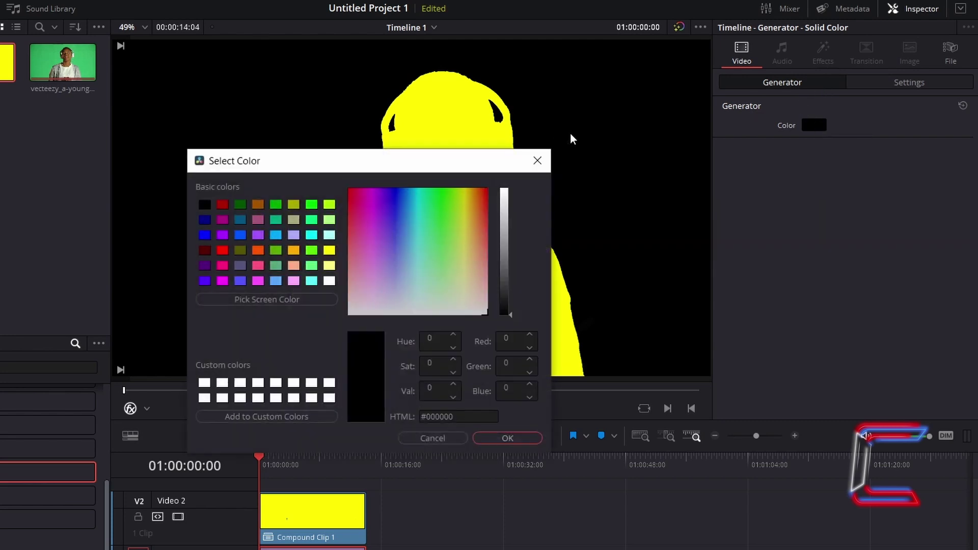
pyautogui.write('#4b0223')
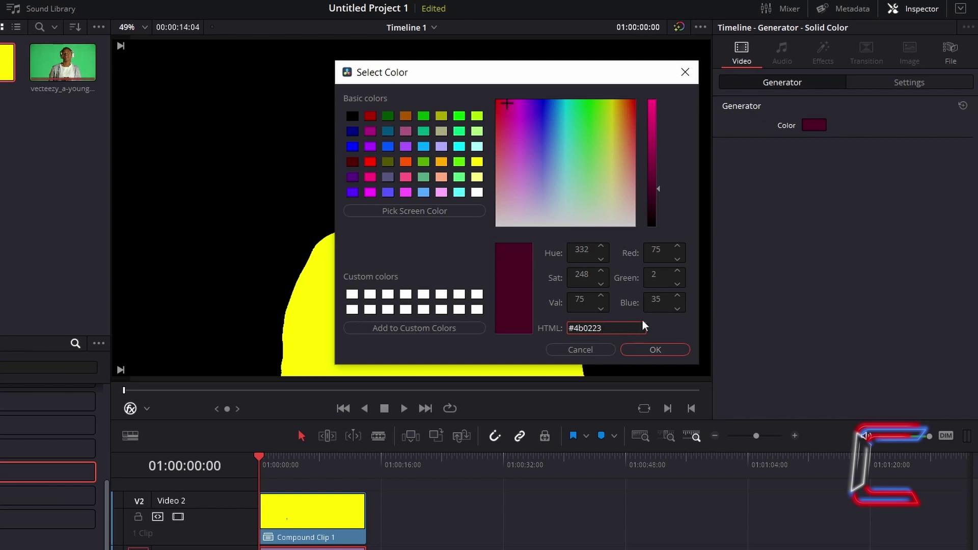
pyautogui.click(667, 355)
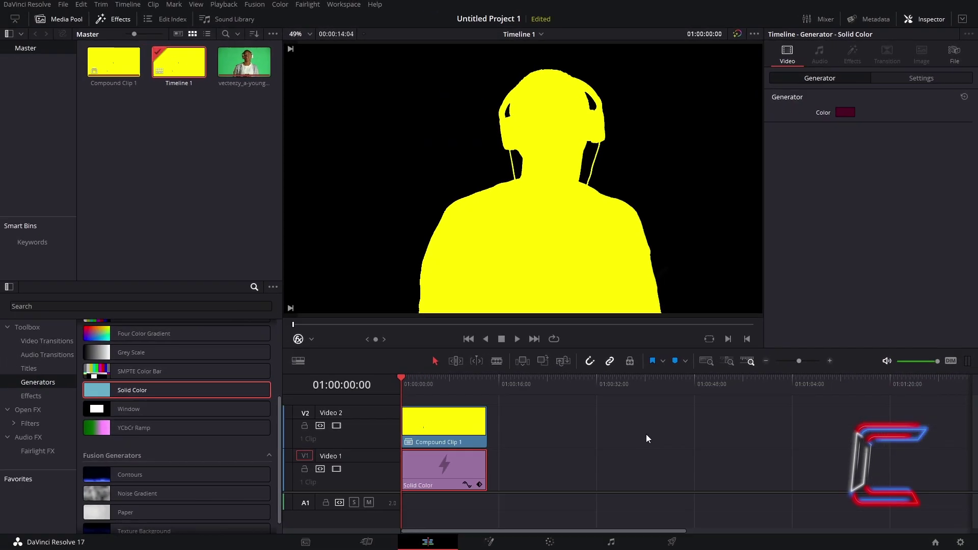
# On the Color page, qualify the yellow silhouette and connect the node's key to an Alpha Output.
pyautogui.click(550, 542)
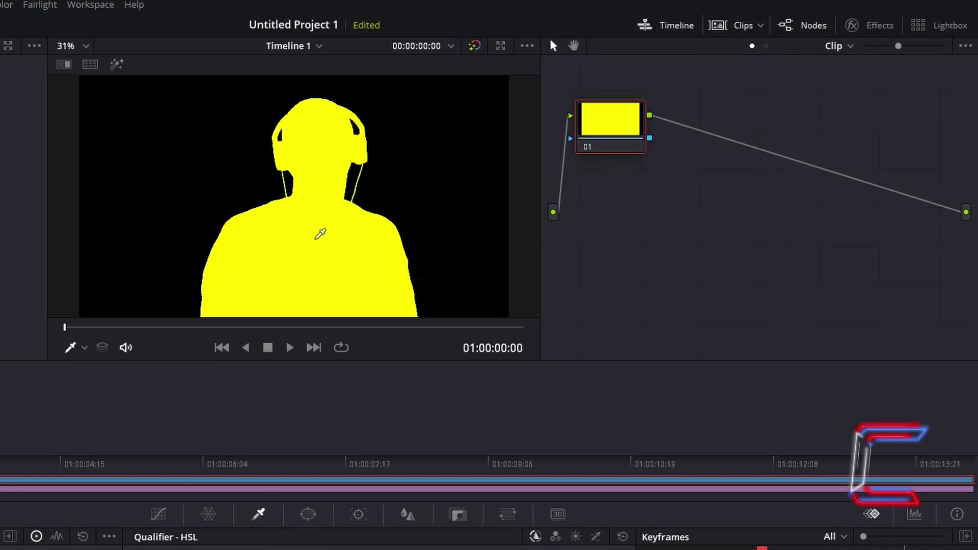
pyautogui.click(314, 234)
pyautogui.rightClick(725, 193)
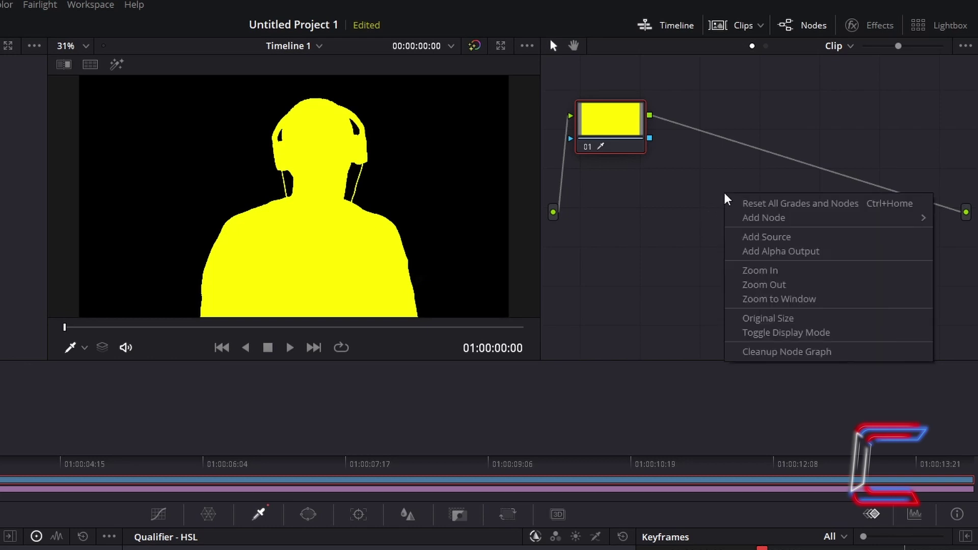
pyautogui.click(843, 255)
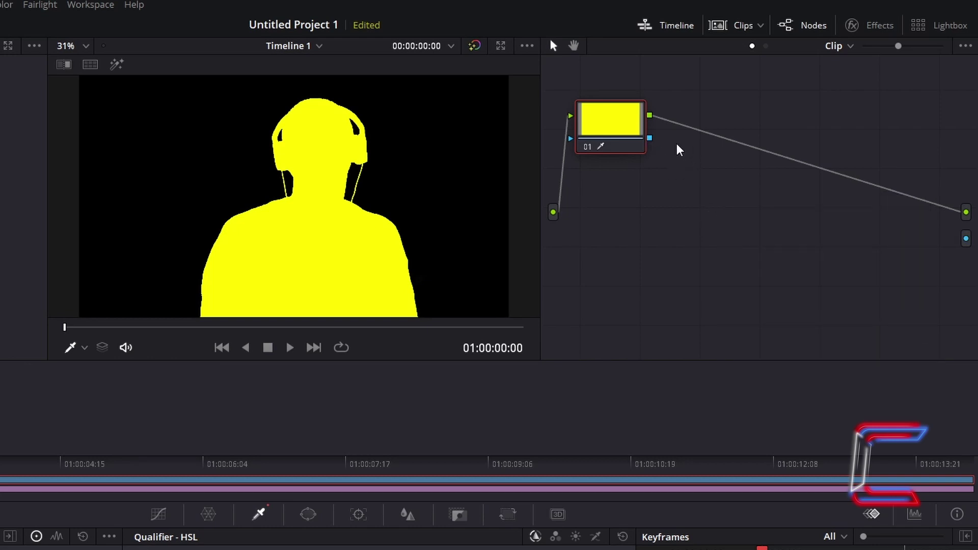
pyautogui.moveTo(650, 138); pyautogui.dragTo(966, 239)
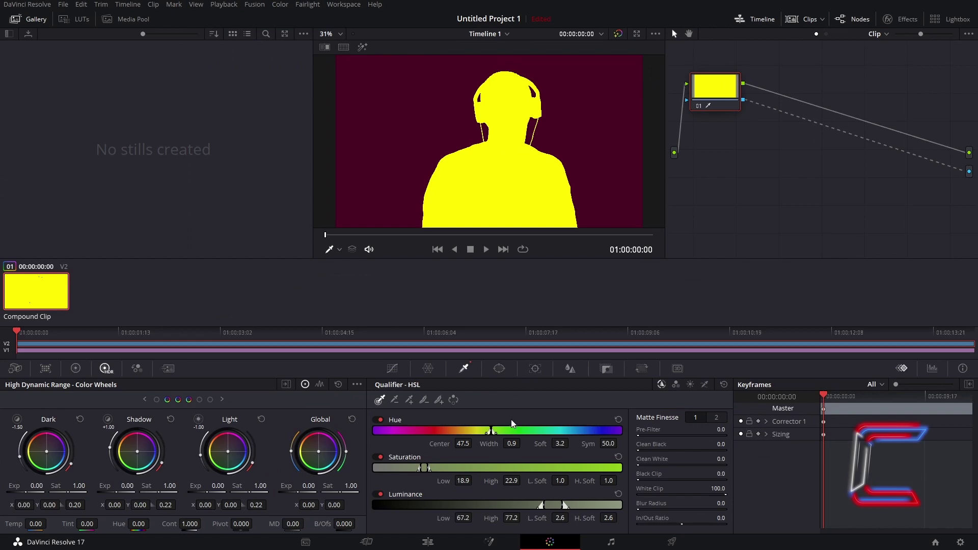
# Back on the Edit page, Decompose in Place Compound Clip 1 into its separate clips.
pyautogui.click(431, 541)
pyautogui.click(460, 417)
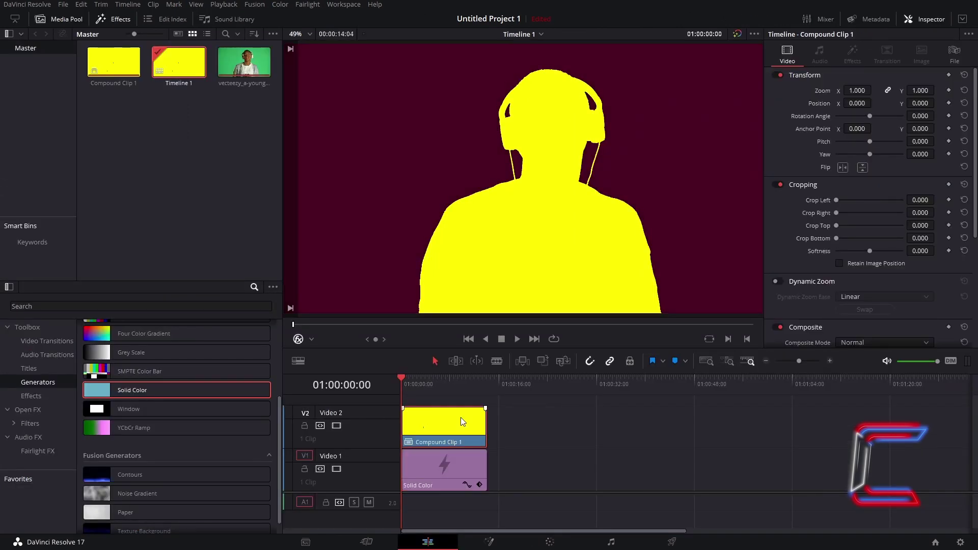
pyautogui.rightClick(461, 417)
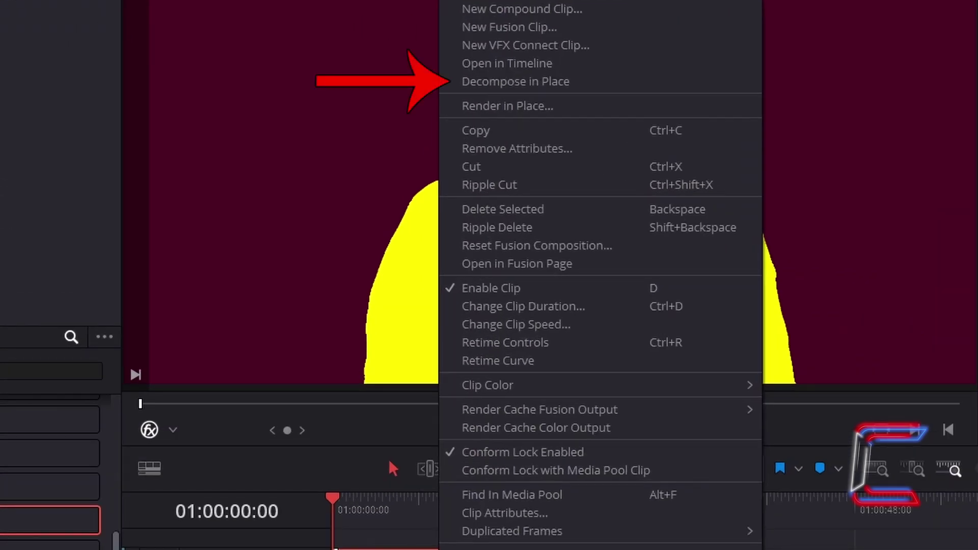
pyautogui.click(610, 84)
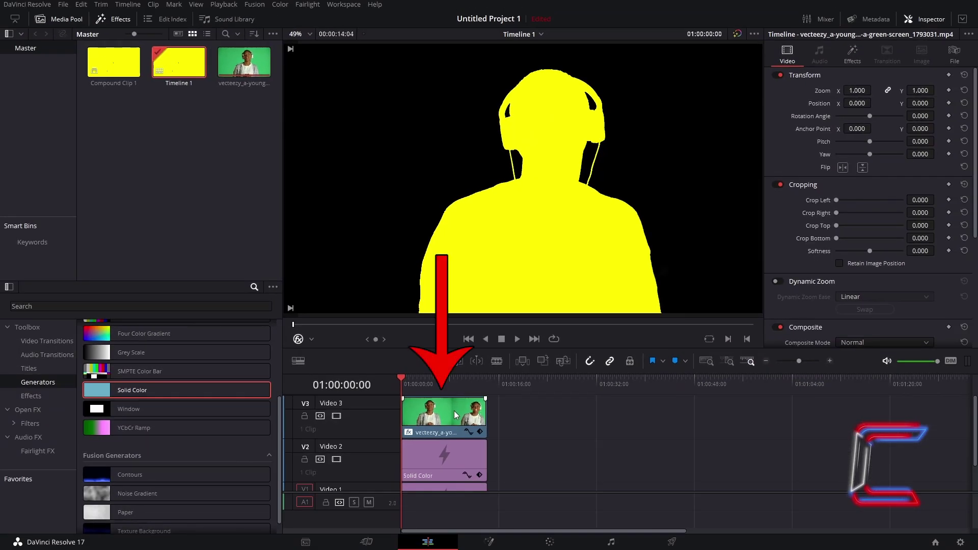
# Select the yellow Solid Color clip on V2 and bring up its colour picker.
pyautogui.click(449, 456)
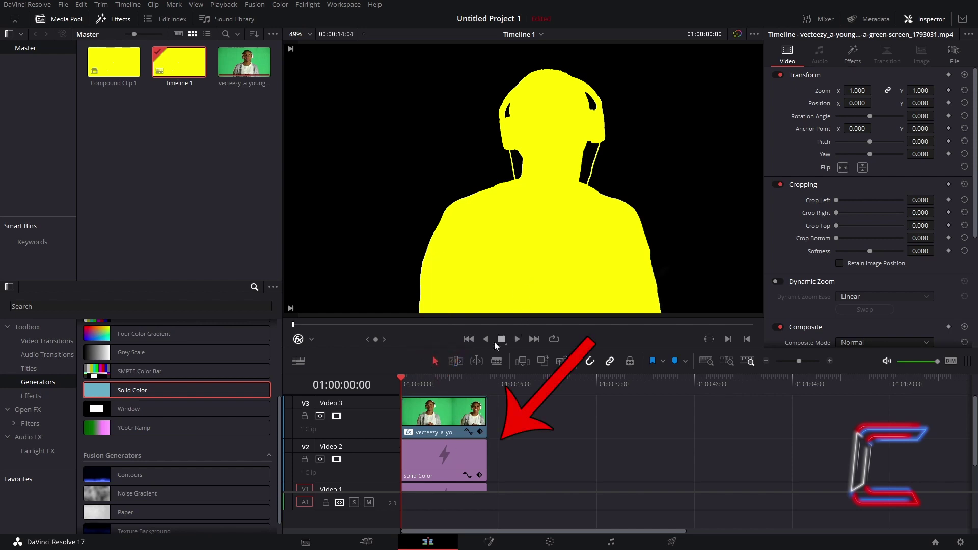
pyautogui.click(436, 455)
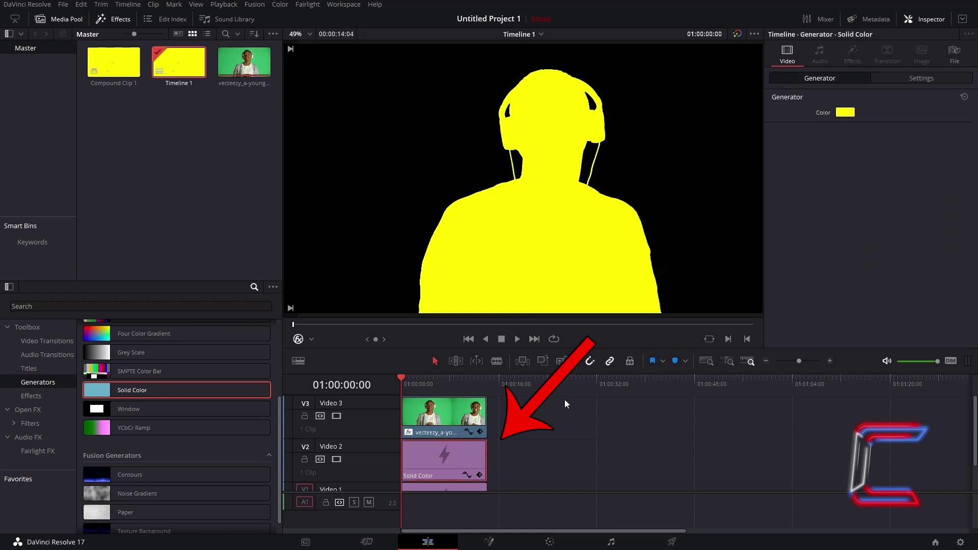
pyautogui.click(850, 113)
pyautogui.moveTo(572, 137); pyautogui.dragTo(680, 82)
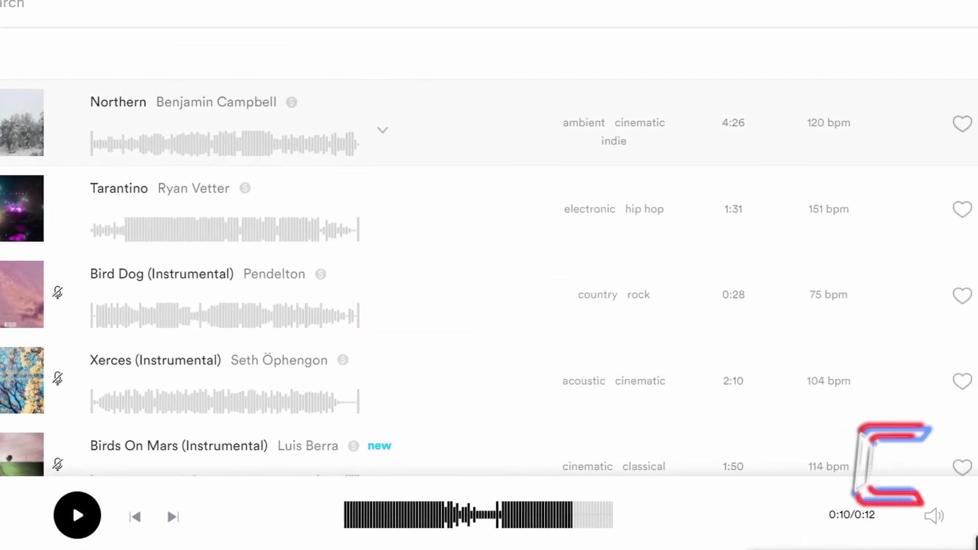
# Open the options menu for the Tarantino track in the cheerful-filtered results.
pyautogui.click(948, 211)
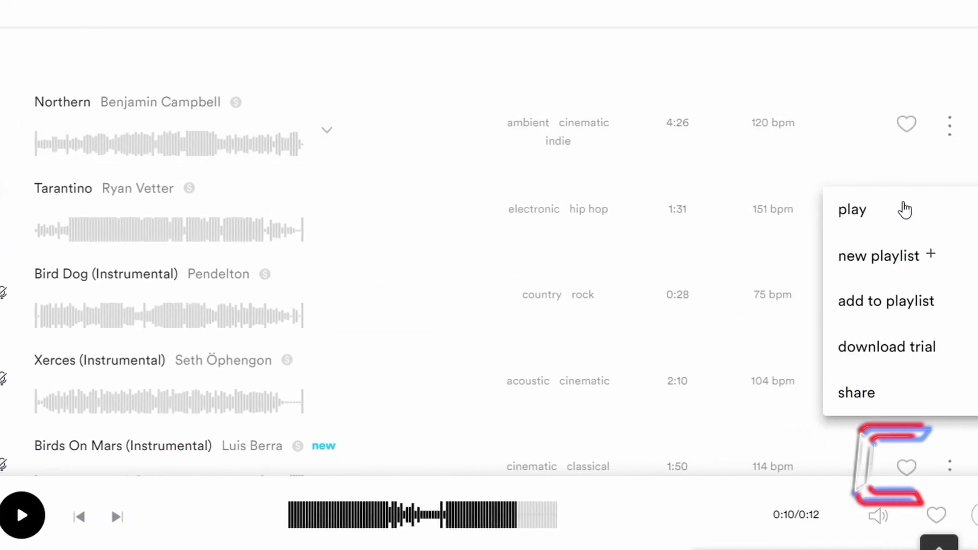